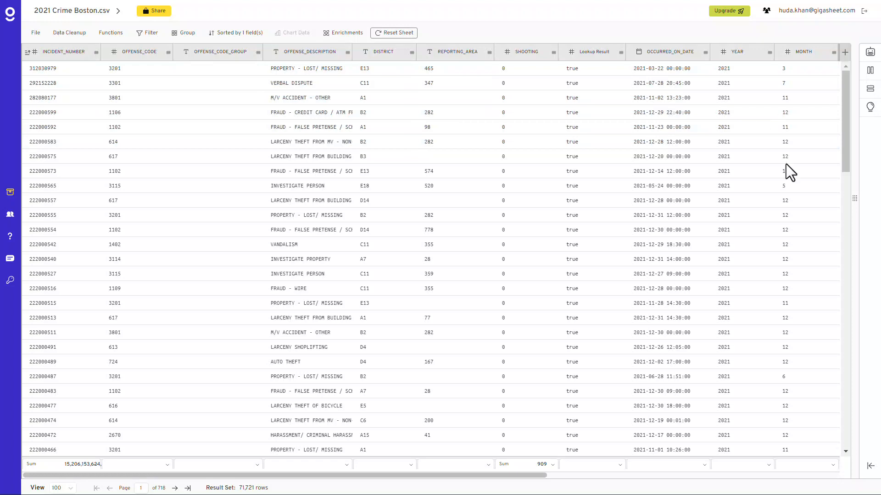
Set up a Cross File VLookup matching INCIDENT_NUMBER against the INCIDENT_NUMBER column of 2020 Crime Boston.csv.
{"action": "left_click", "coordinate": [112, 33]}
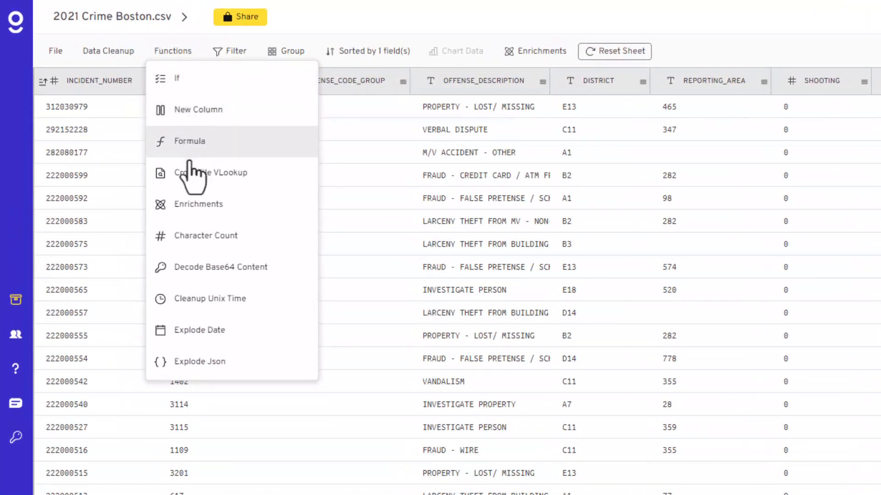
{"action": "left_click", "coordinate": [192, 173]}
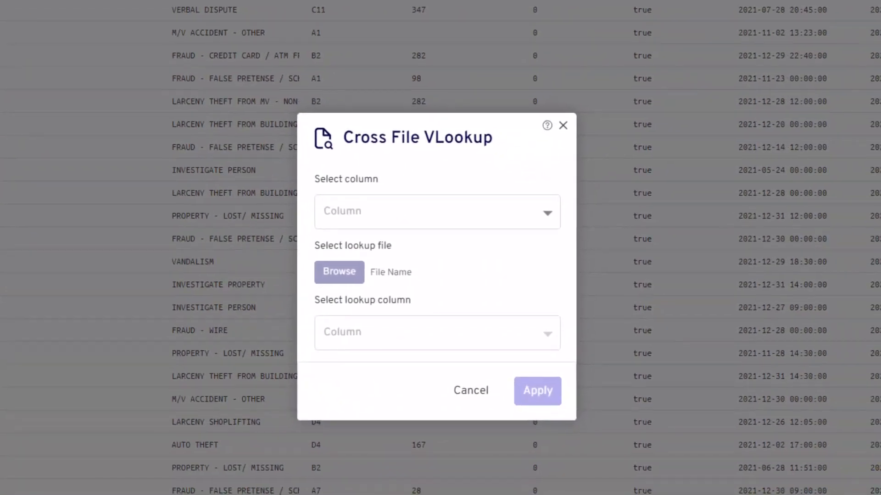
{"action": "left_click", "coordinate": [414, 215]}
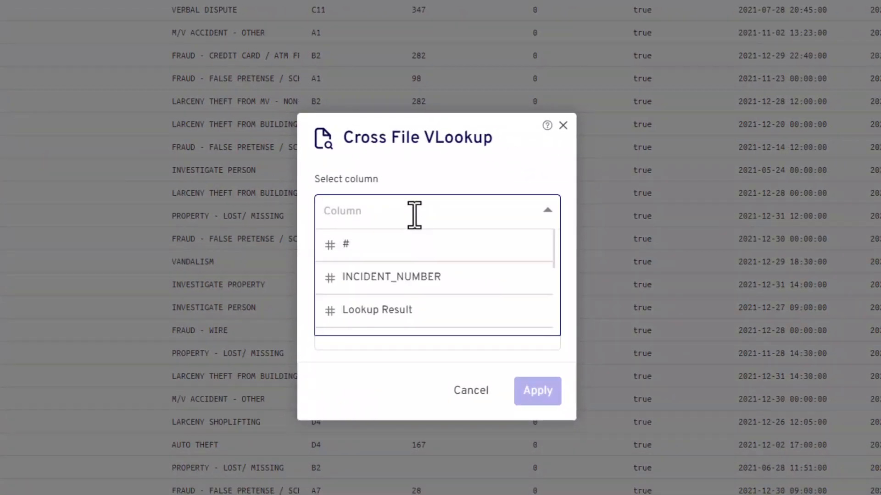
{"action": "left_click", "coordinate": [435, 278]}
{"action": "left_click", "coordinate": [360, 274]}
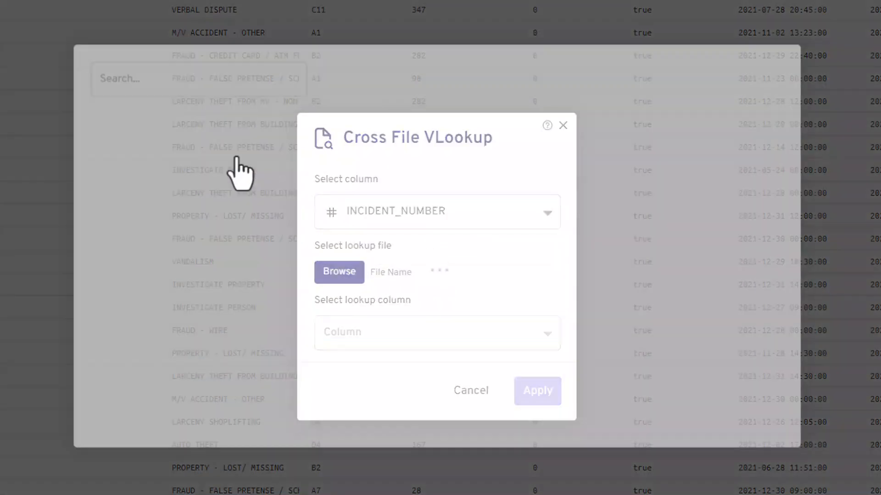
{"action": "type", "text": "bos"}
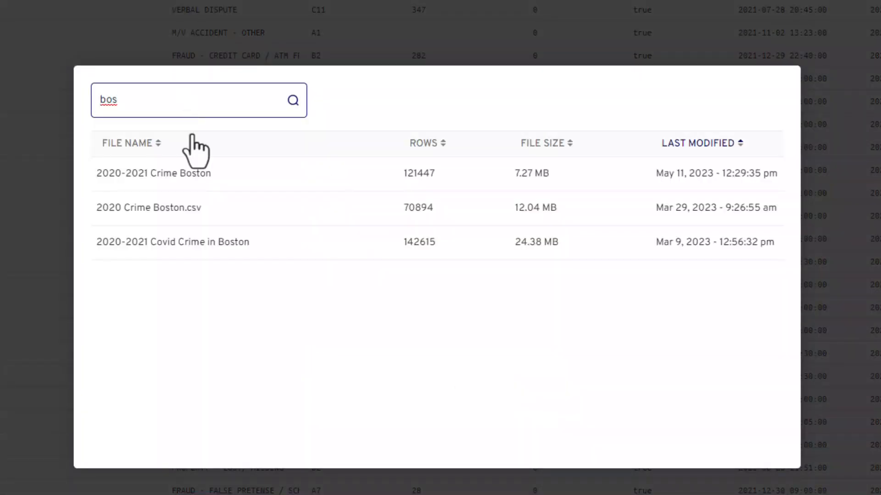
{"action": "left_click", "coordinate": [207, 207]}
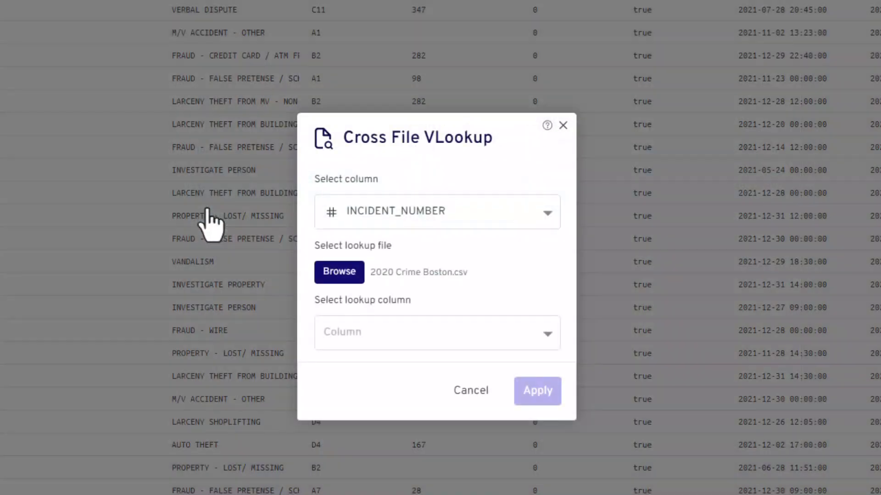
{"action": "left_click", "coordinate": [418, 337]}
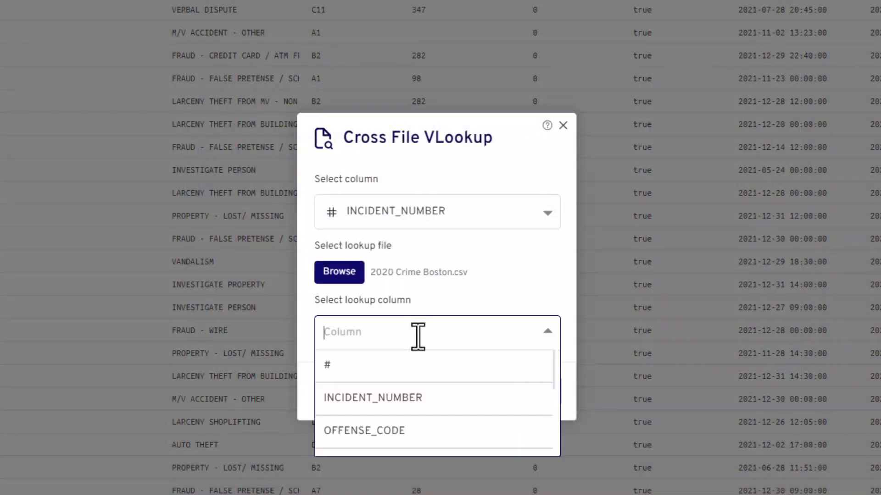
{"action": "left_click", "coordinate": [420, 389]}
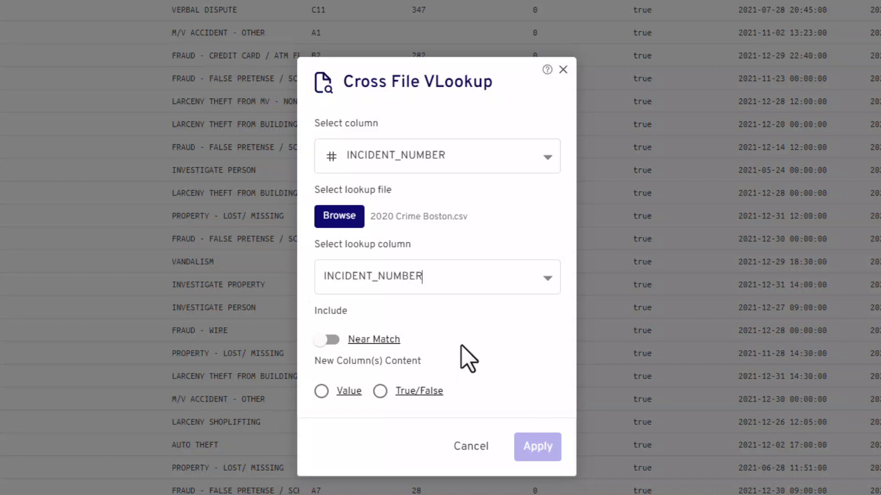
Choose True/False as the new column's content and apply the incident number lookup.
{"action": "mouse_move", "coordinate": [387, 347]}
{"action": "mouse_move", "coordinate": [355, 386]}
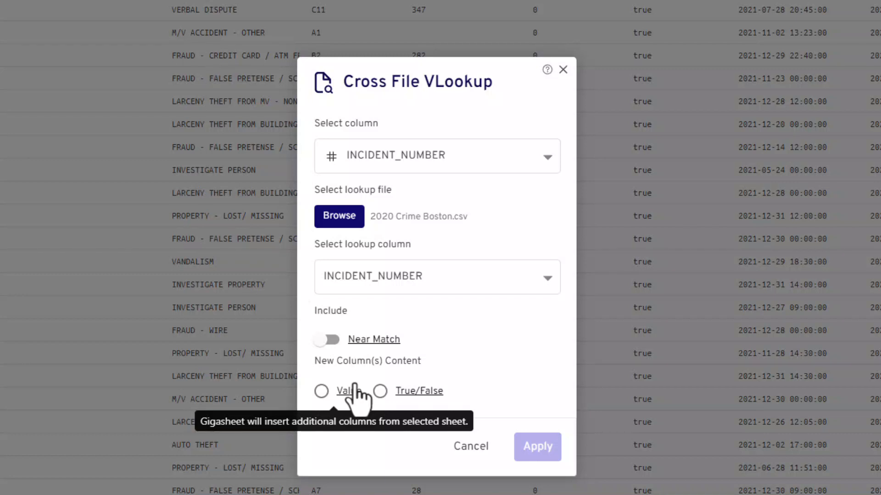
{"action": "left_click", "coordinate": [381, 391]}
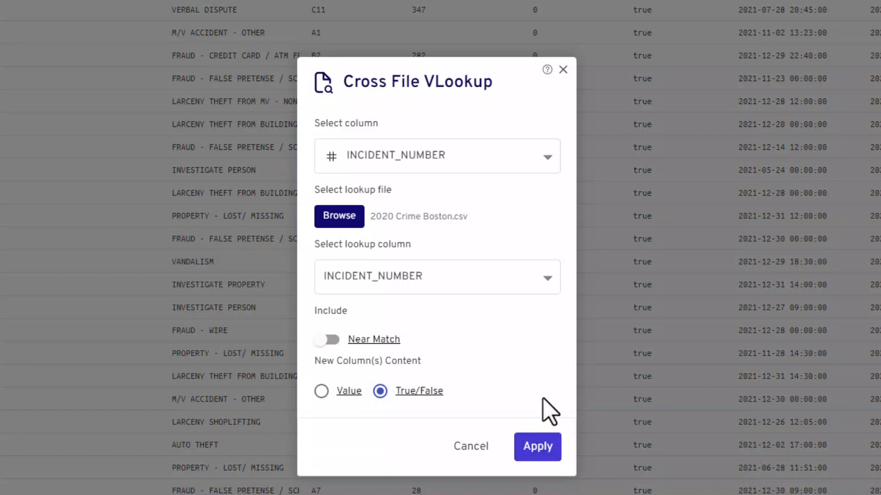
{"action": "left_click", "coordinate": [544, 447]}
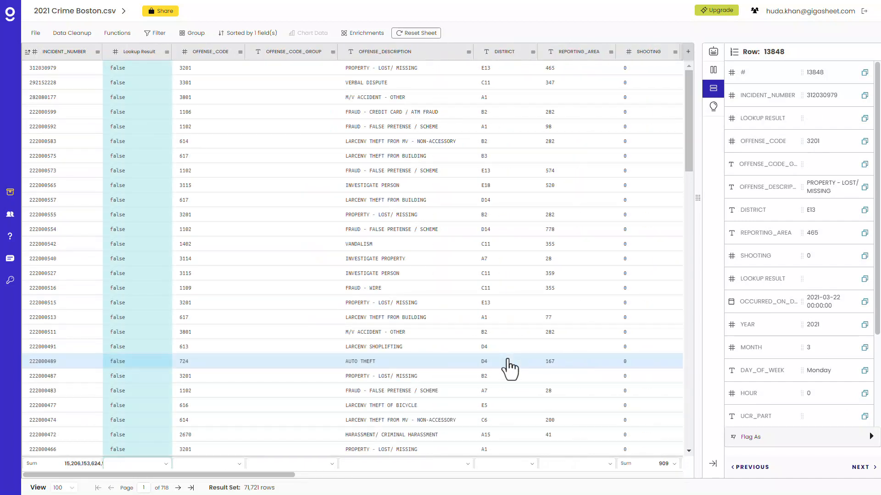
Group the 2021 crime sheet by the newly added Lookup Result column.
{"action": "right_click", "coordinate": [138, 57]}
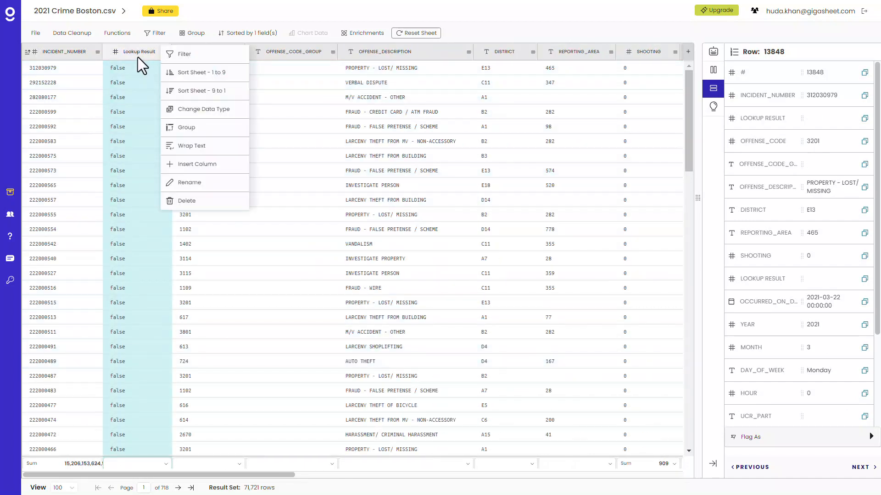
{"action": "left_click", "coordinate": [183, 133]}
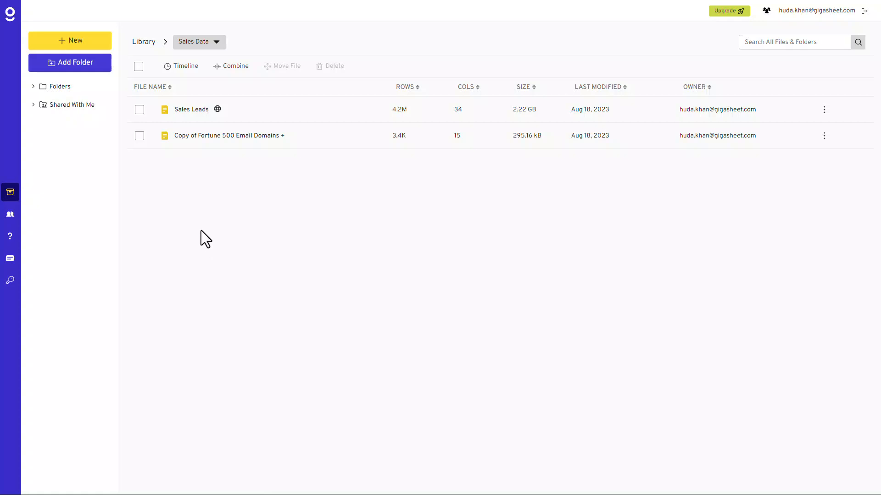
Open the Sales Leads sheet and set up a Cross File VLookup matching Company to Company in Copy of Fortune 500 Email Domains +.
{"action": "left_click", "coordinate": [201, 110]}
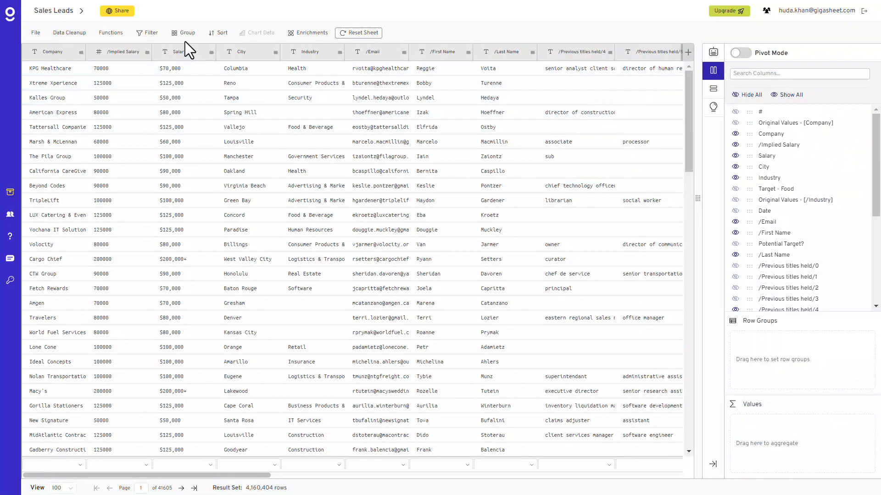
{"action": "left_click", "coordinate": [123, 36]}
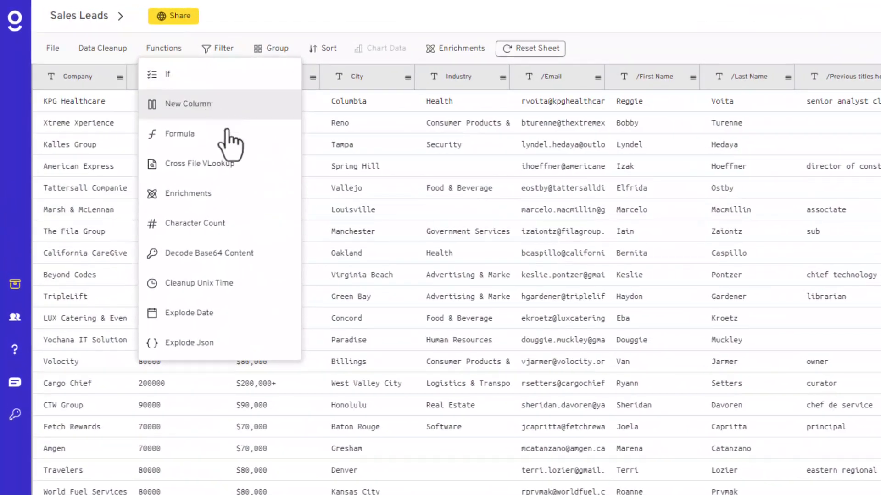
{"action": "left_click", "coordinate": [216, 151]}
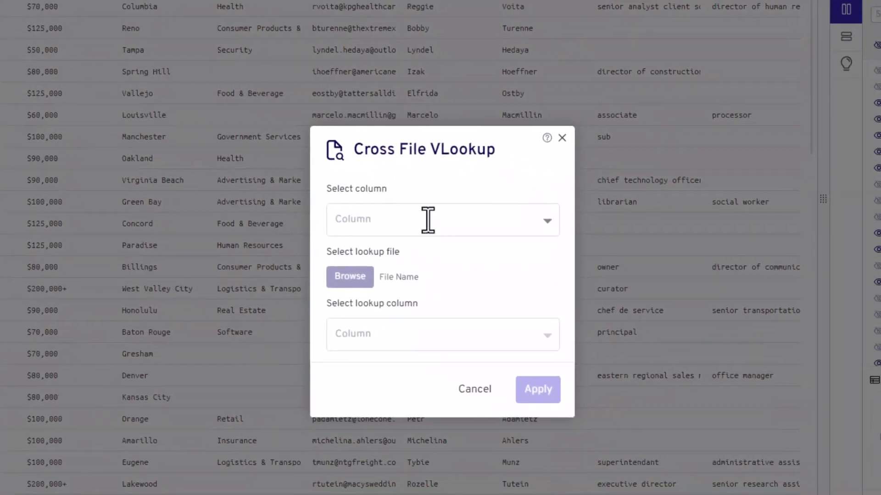
{"action": "left_click", "coordinate": [577, 289]}
{"action": "left_click", "coordinate": [436, 316]}
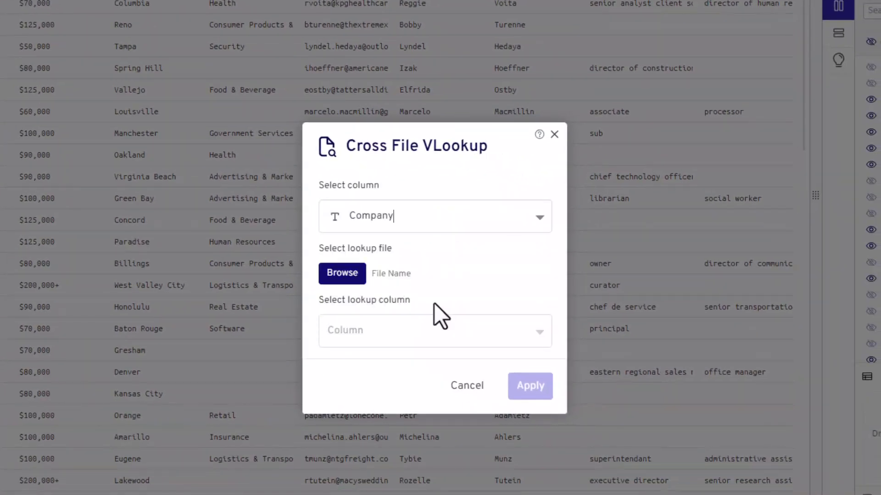
{"action": "left_click", "coordinate": [346, 280]}
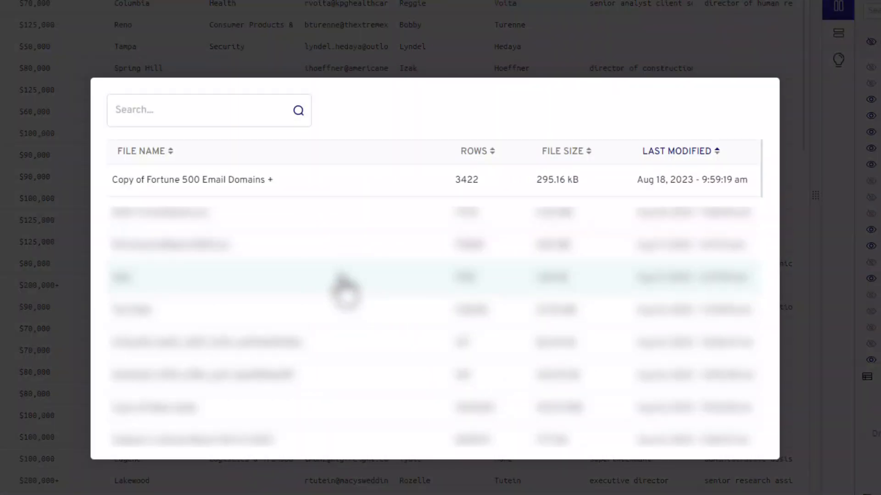
{"action": "left_click", "coordinate": [219, 180]}
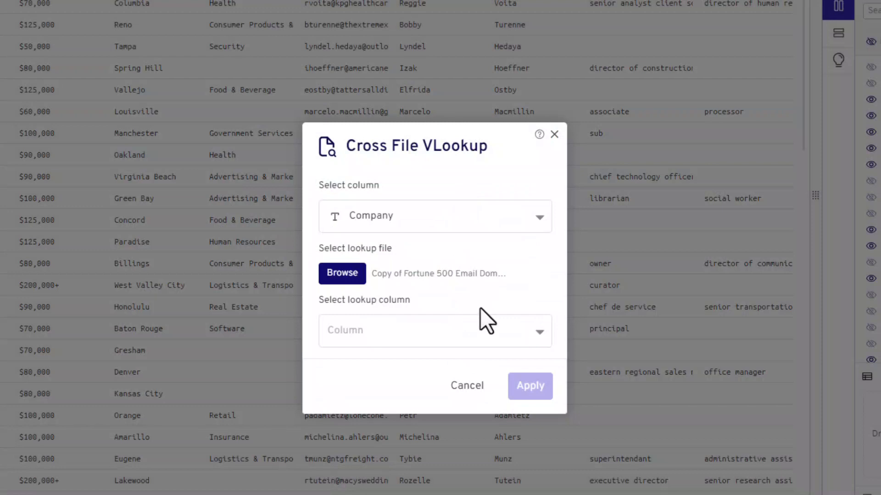
{"action": "left_click", "coordinate": [490, 333]}
{"action": "left_click", "coordinate": [464, 393]}
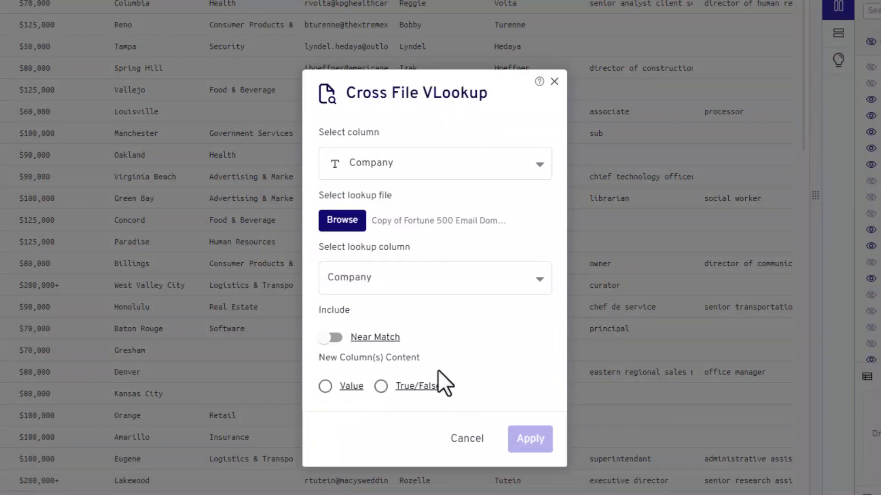
Enable Near Match, return values from the additional columns Domain, Primary Website and Rank, and apply the lookup.
{"action": "left_click", "coordinate": [334, 342]}
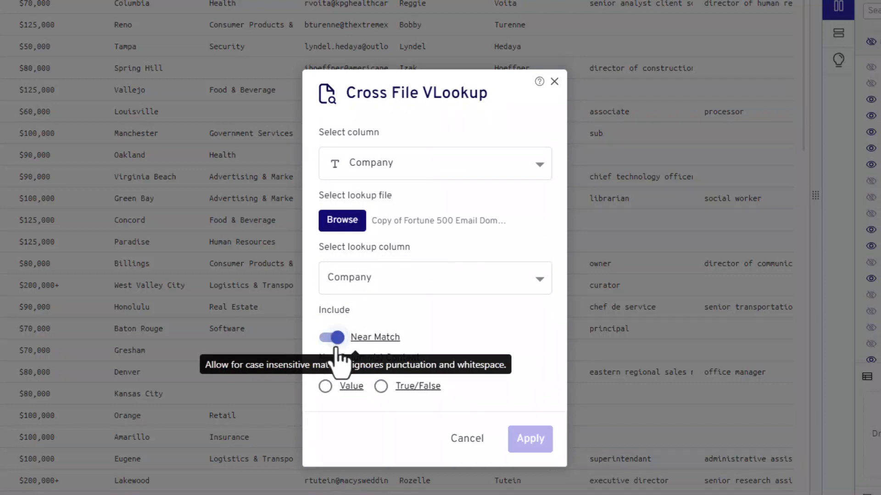
{"action": "left_click", "coordinate": [339, 387]}
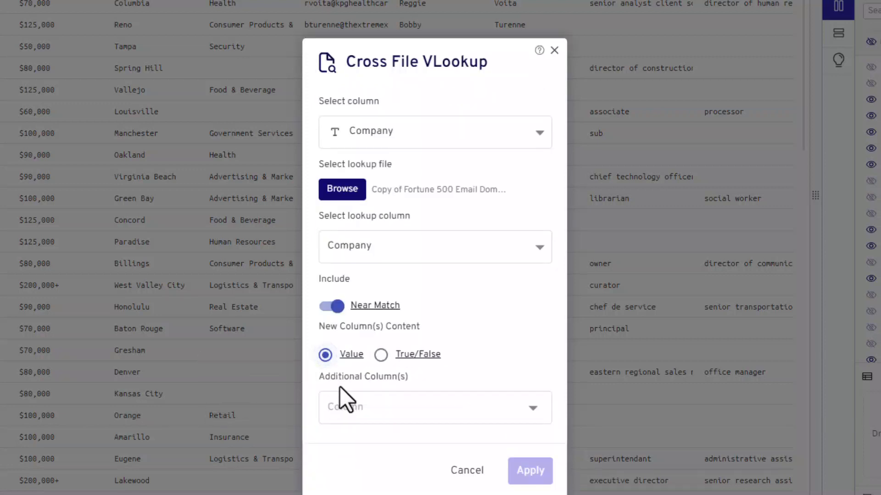
{"action": "left_click", "coordinate": [378, 405]}
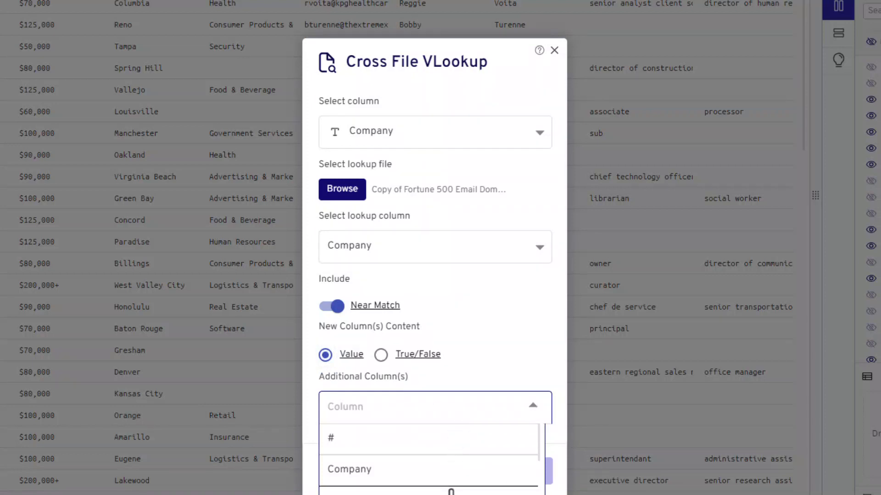
{"action": "left_click", "coordinate": [450, 493]}
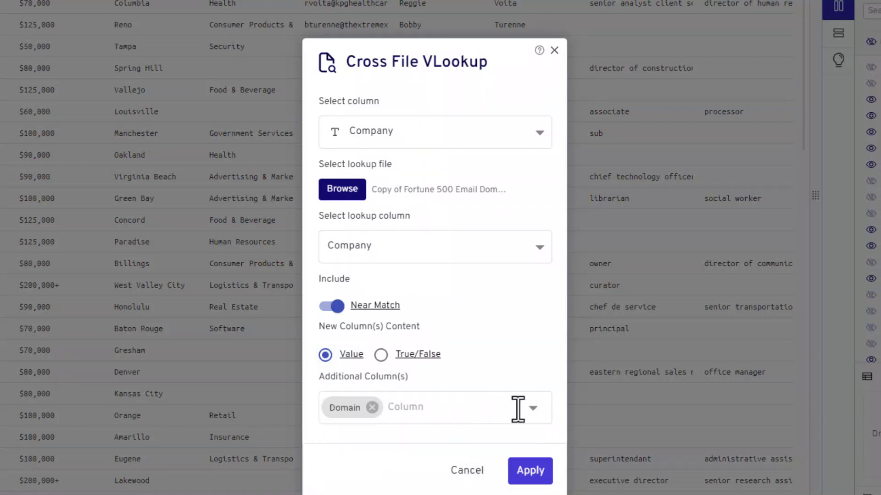
{"action": "left_click", "coordinate": [516, 408]}
{"action": "scroll", "coordinate": [489, 477], "scroll_direction": "down", "scroll_amount": 2}
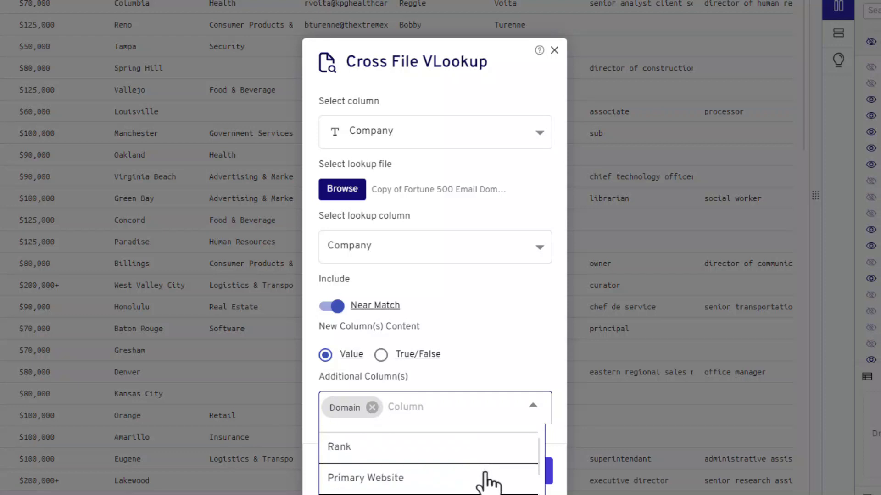
{"action": "left_click", "coordinate": [486, 478]}
{"action": "left_click", "coordinate": [493, 408]}
{"action": "scroll", "coordinate": [468, 479], "scroll_direction": "down", "scroll_amount": 4}
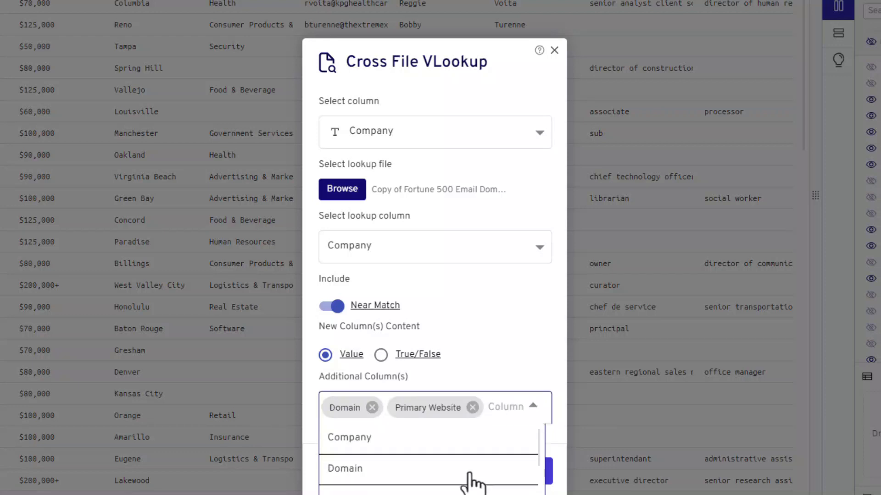
{"action": "left_click", "coordinate": [468, 459]}
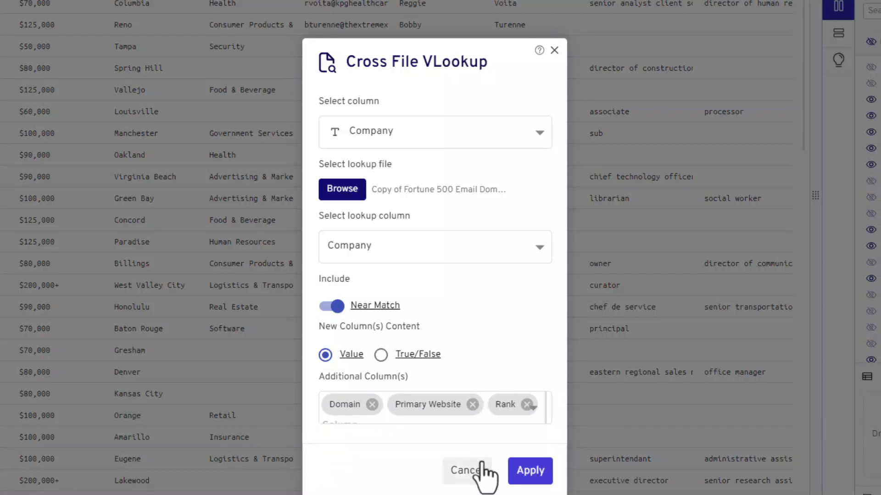
{"action": "left_click", "coordinate": [515, 435]}
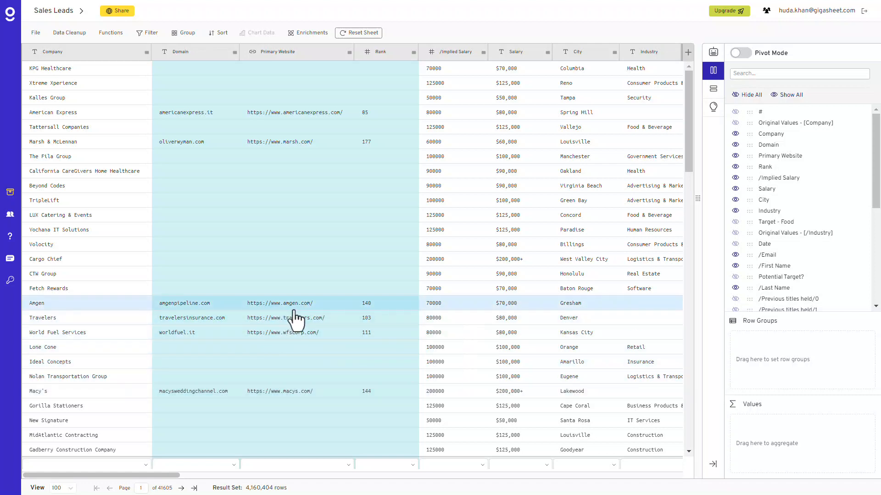
Sort the Sales Leads sheet by Rank in ascending order and group its rows by Company.
{"action": "left_click", "coordinate": [390, 54]}
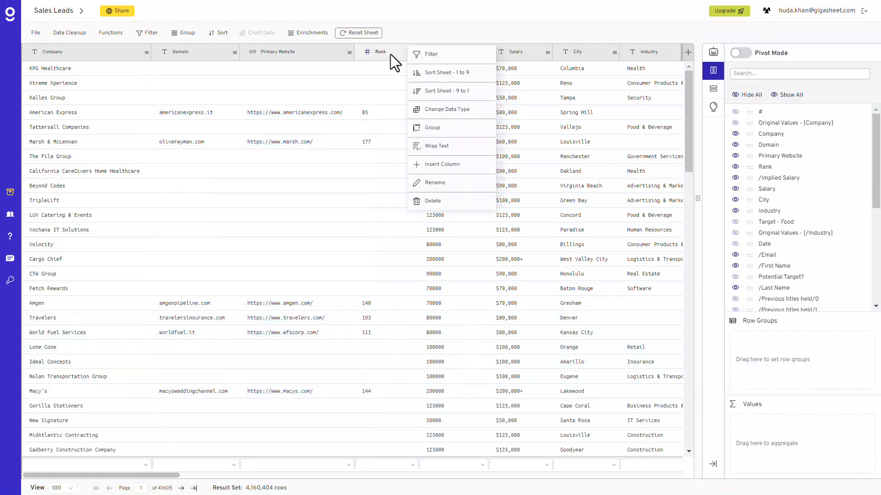
{"action": "left_click", "coordinate": [418, 74]}
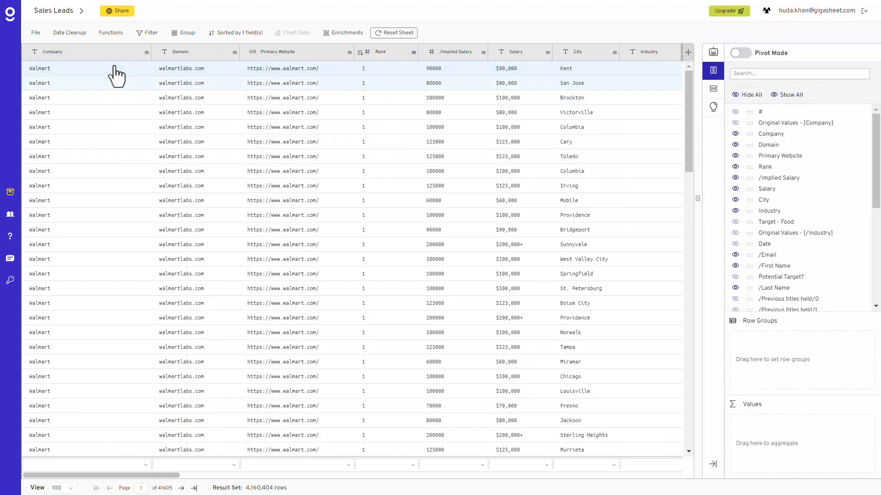
{"action": "left_click", "coordinate": [111, 54]}
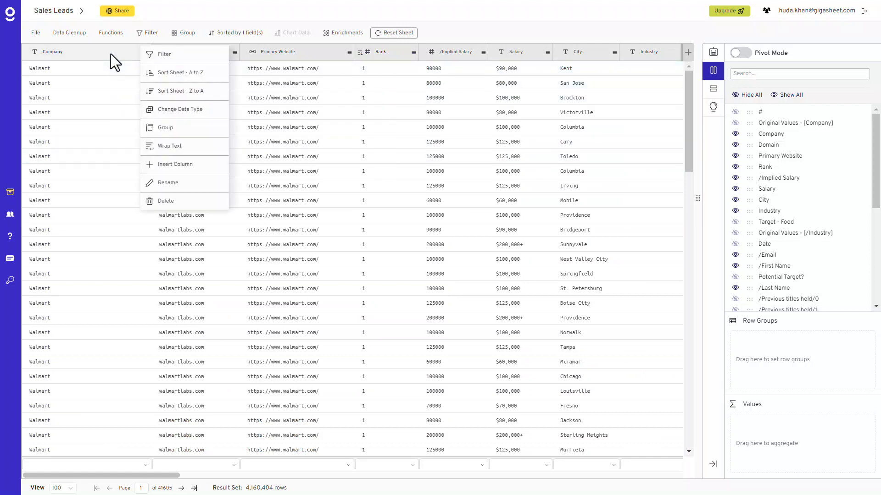
{"action": "left_click", "coordinate": [188, 128]}
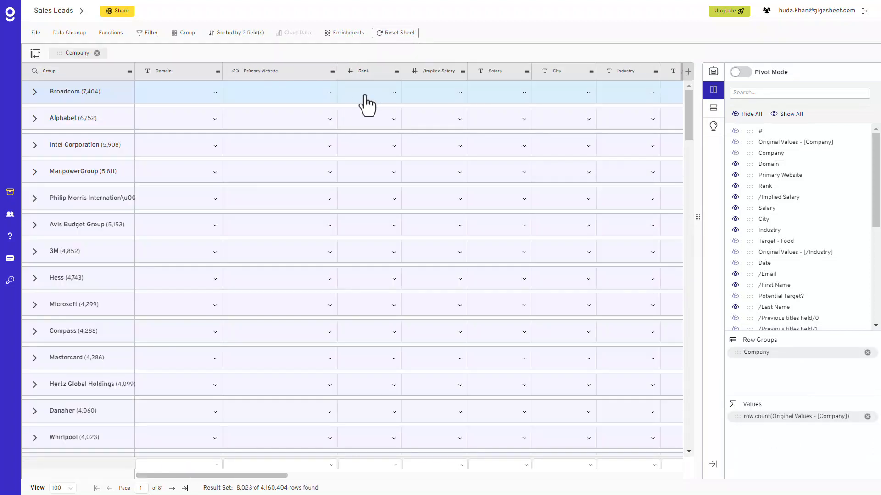
Aggregate Rank by Average for the company groups and sort the groups by Rank in ascending order.
{"action": "left_click", "coordinate": [388, 98]}
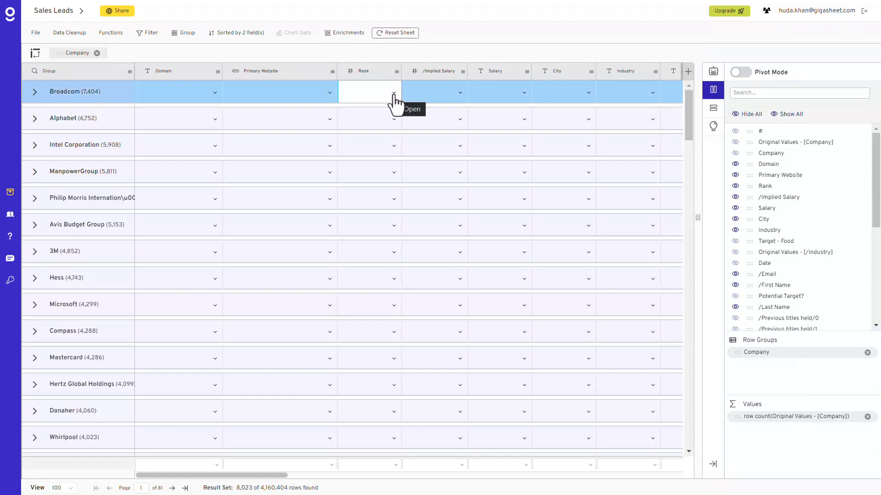
{"action": "left_click", "coordinate": [393, 94]}
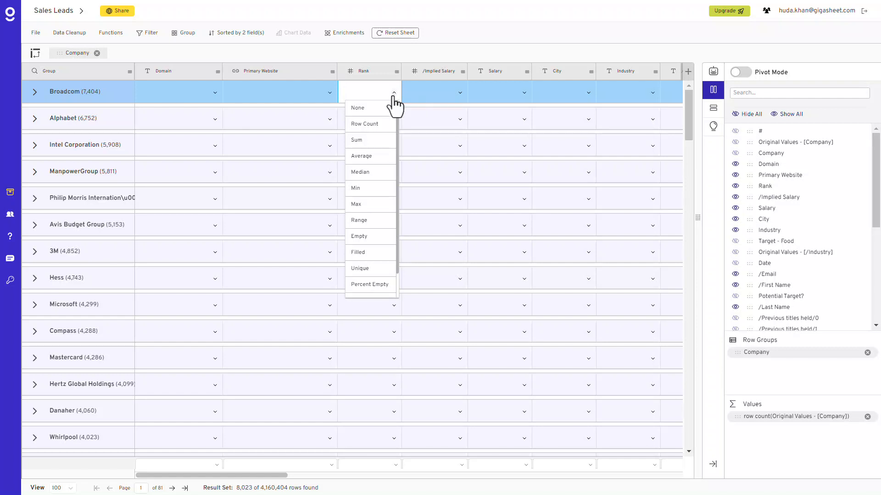
{"action": "left_click", "coordinate": [387, 155]}
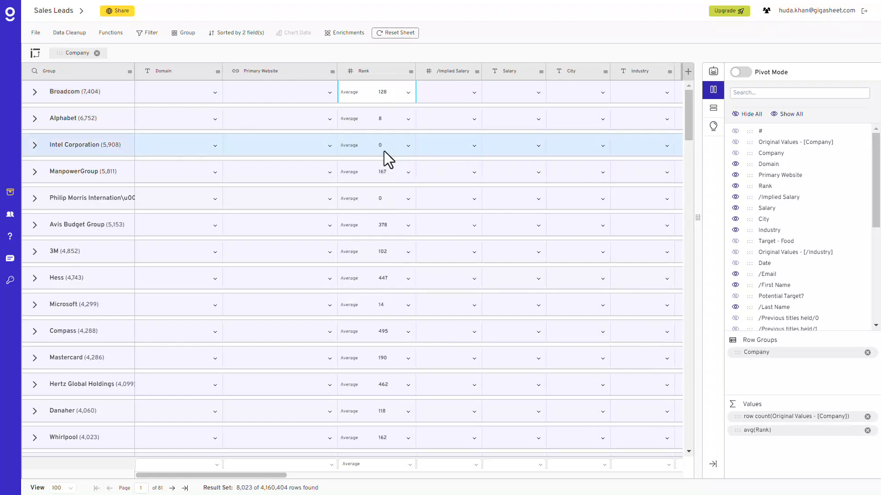
{"action": "right_click", "coordinate": [384, 75]}
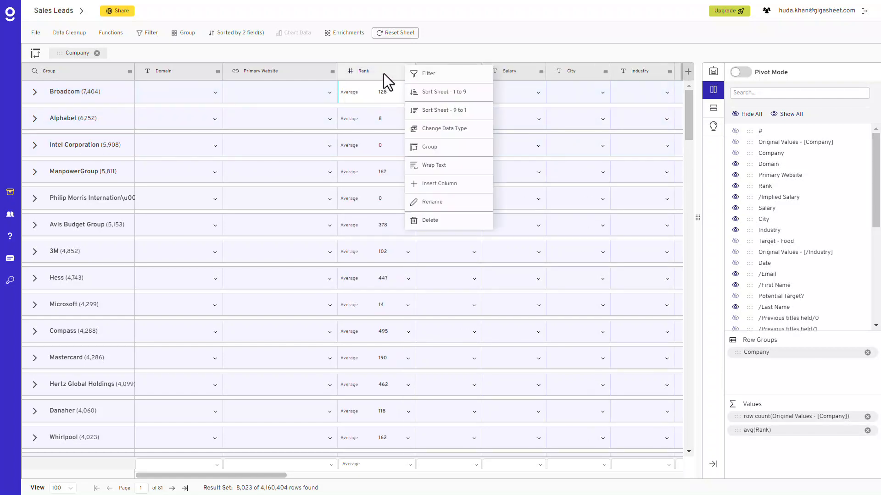
{"action": "left_click", "coordinate": [440, 94]}
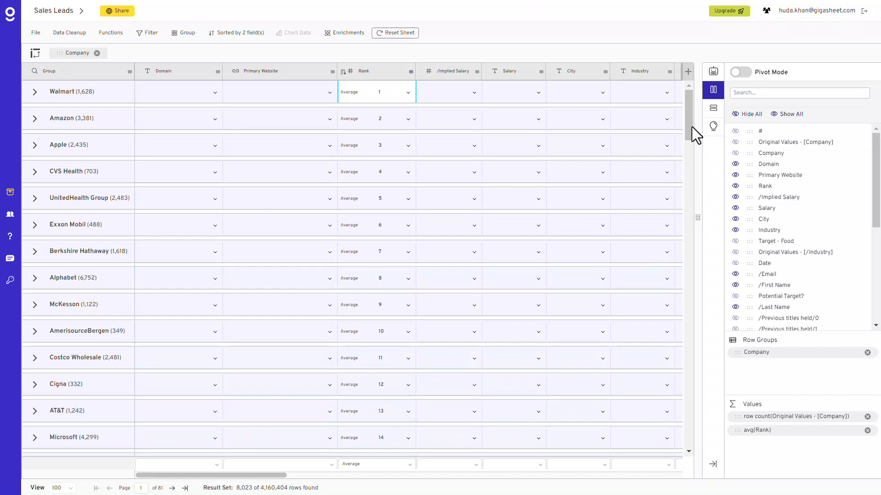
Expand the Walmart company group to view its individual leads.
{"action": "left_click_drag", "start_coordinate": [691, 127], "coordinate": [694, 100]}
{"action": "left_click", "coordinate": [36, 91]}
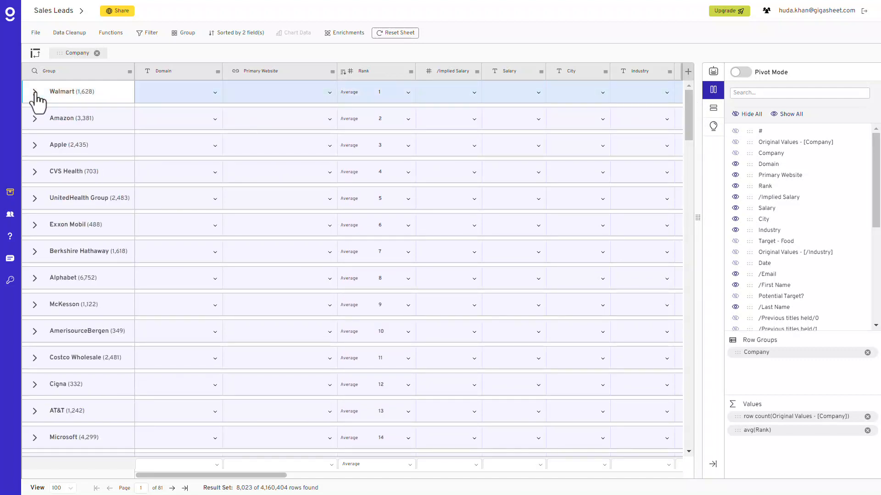